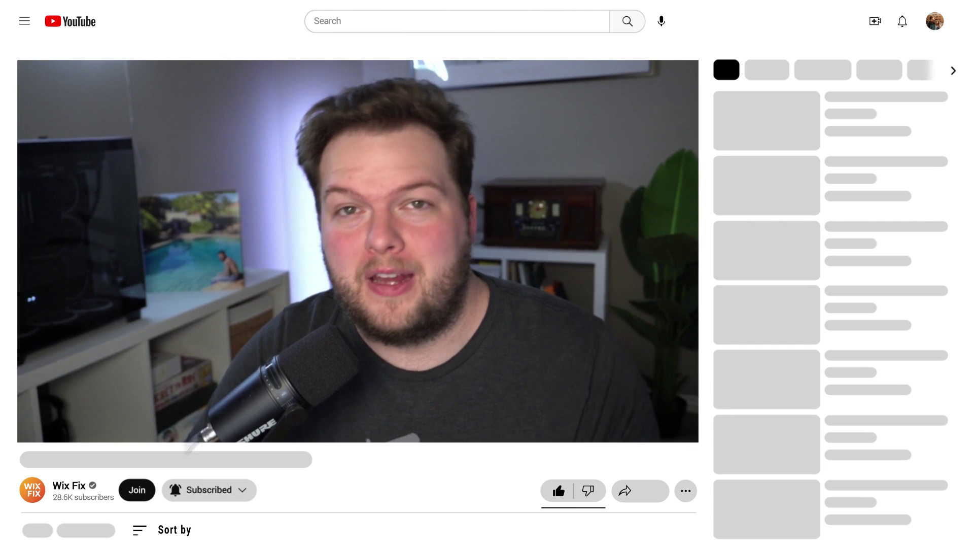
Dismiss the channel membership offer and widen the canvas to preview very large screens
left_click(139, 493)
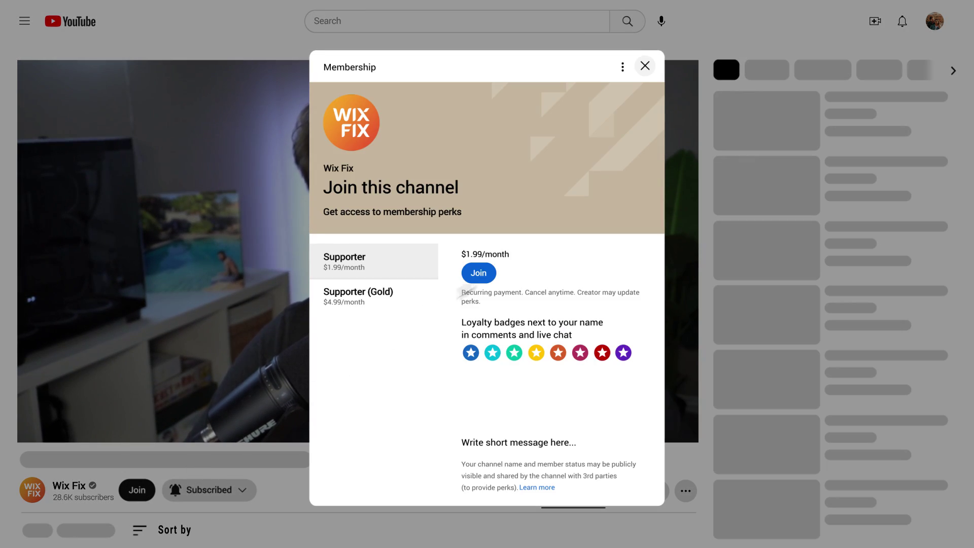
left_click(479, 274)
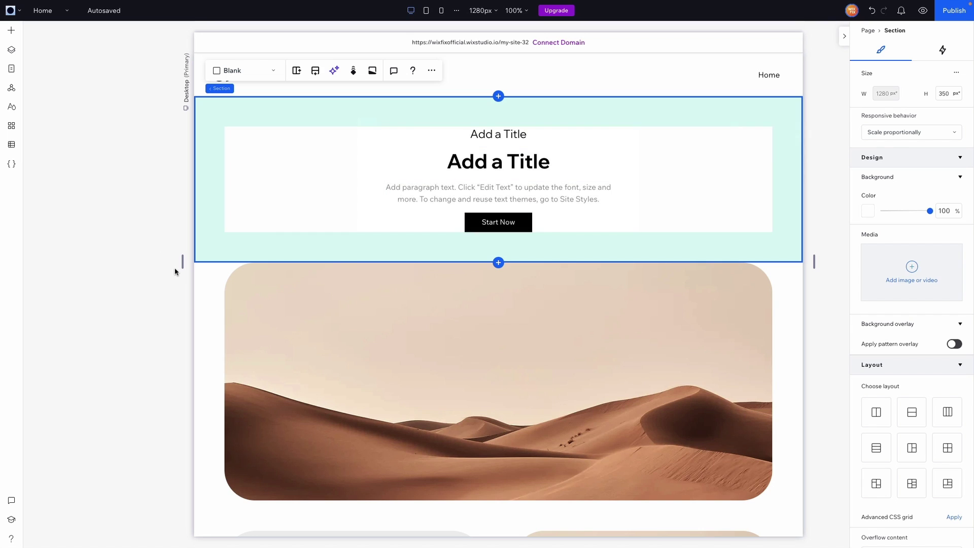
left_click_drag(183, 261, 28, 261)
left_click_drag(183, 261, 28, 261)
Add a blank section below the hero and place a container in it
left_click(515, 232)
left_click(499, 263)
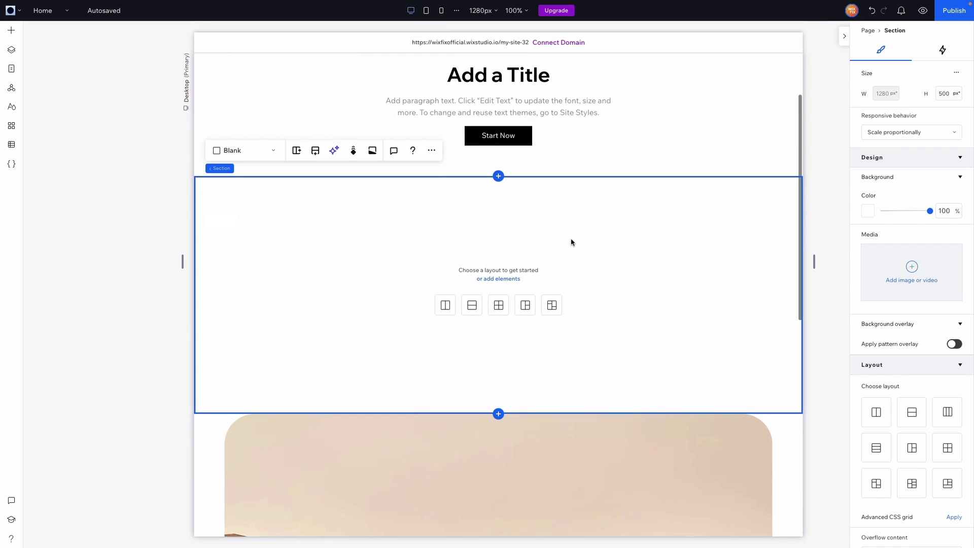
left_click(11, 31)
left_click_drag(180, 136, 516, 282)
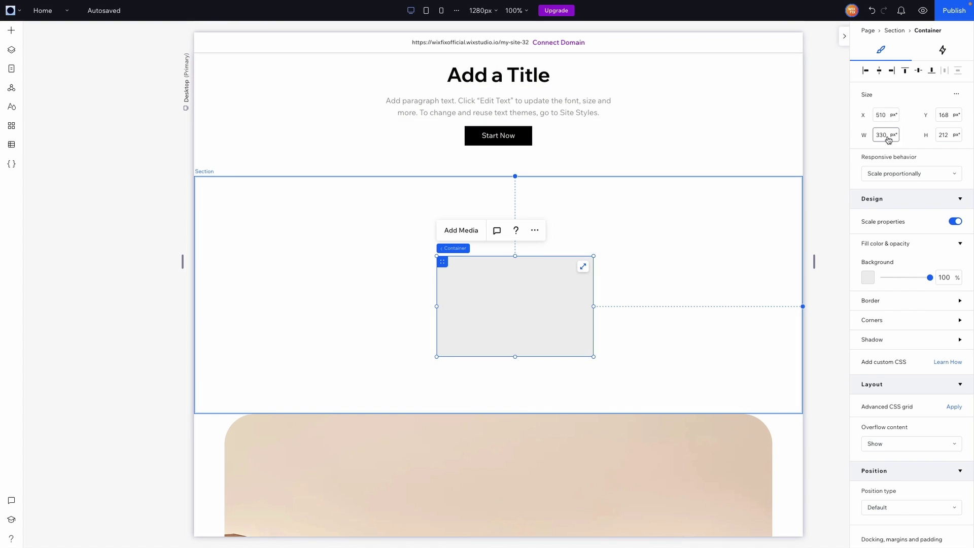
Give the container advanced sizing: 90% width, aligned top, 5% top and bottom margins
left_click(958, 95)
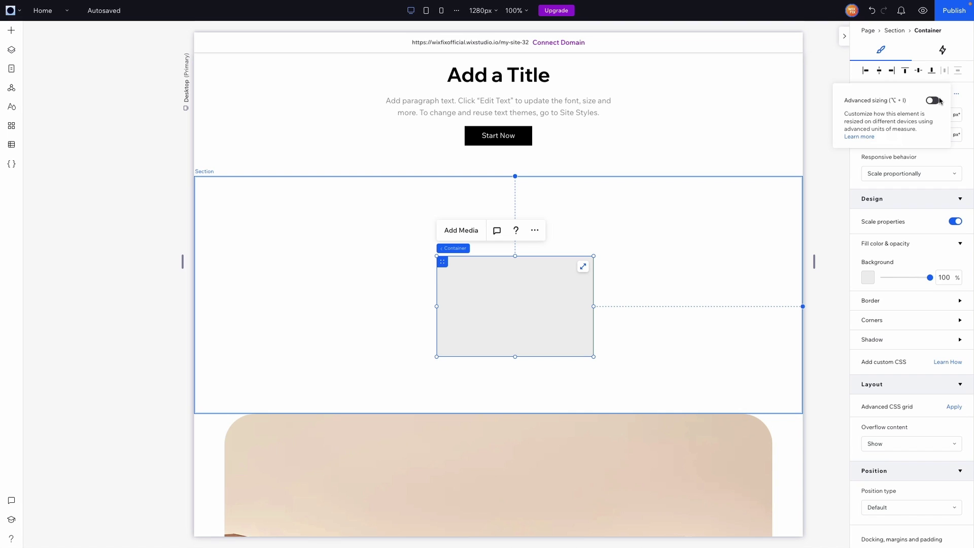
left_click(937, 101)
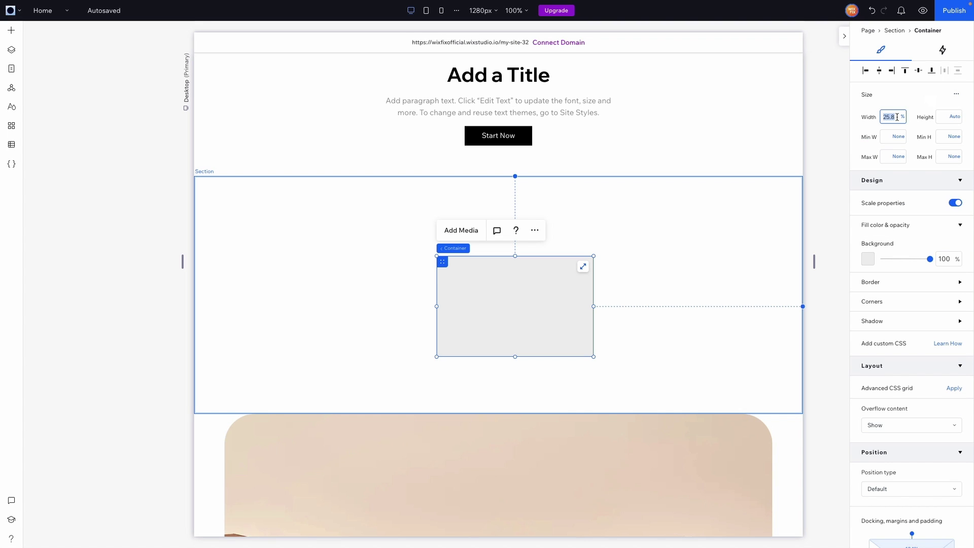
key("Return")
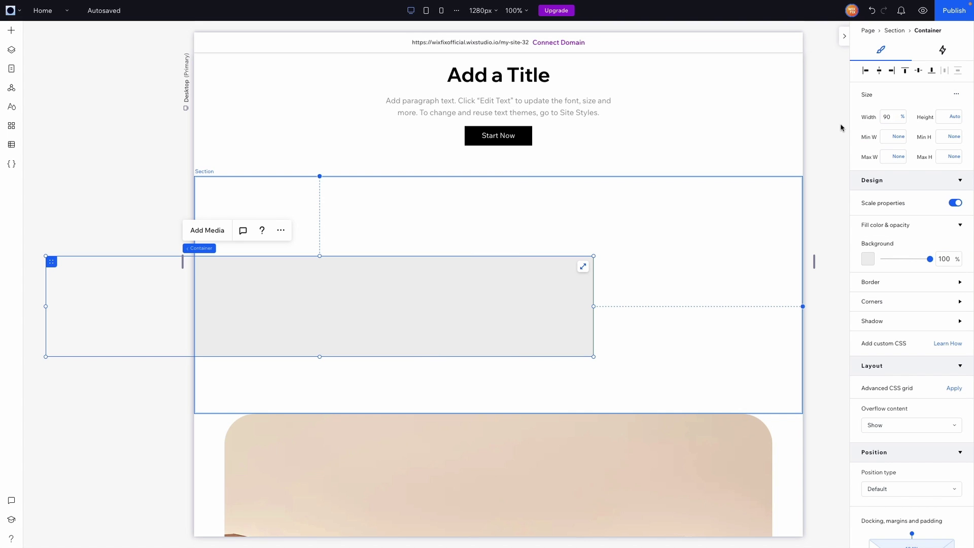
left_click(904, 74)
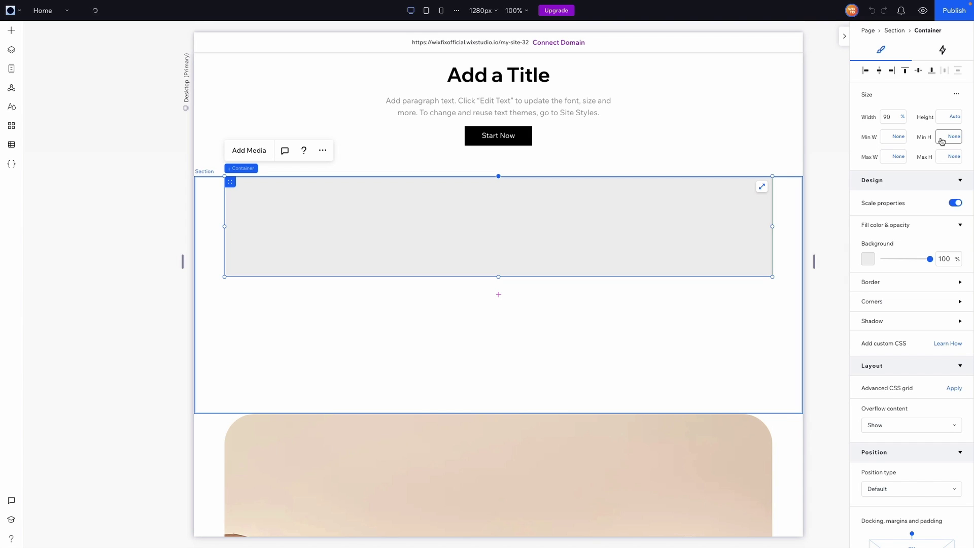
scroll(893, 260, "down", 5)
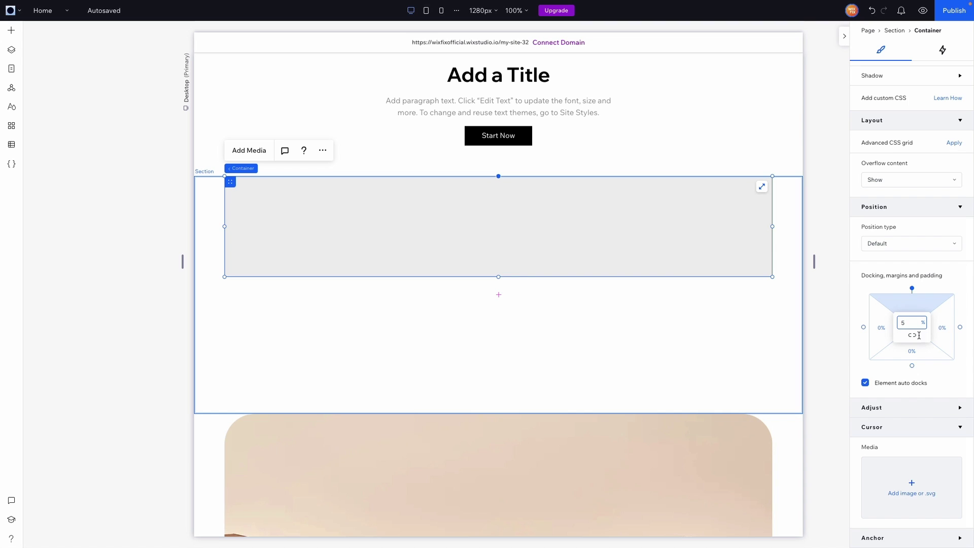
type("5")
left_click(919, 355)
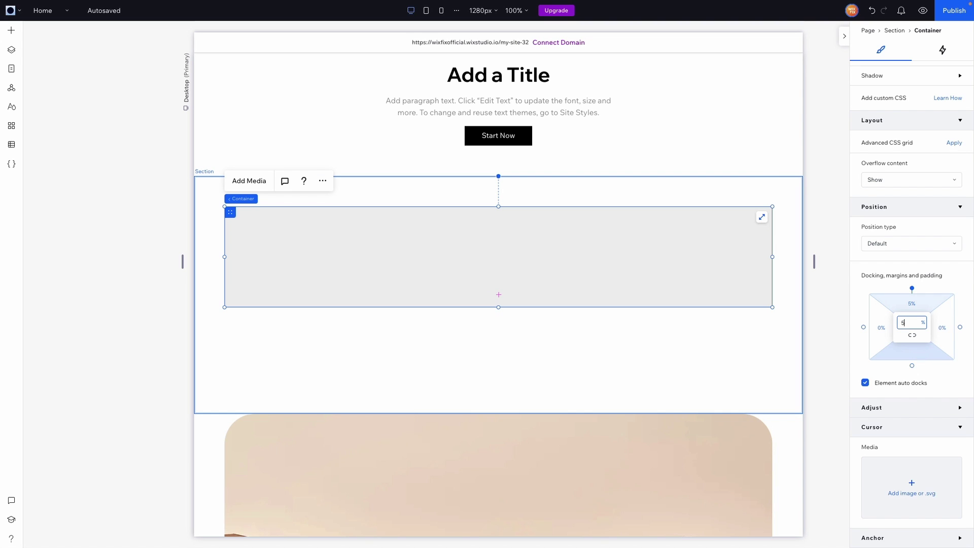
key("Return")
Make the grey container taller, set the new section's height, then reselect the container
left_click(585, 376)
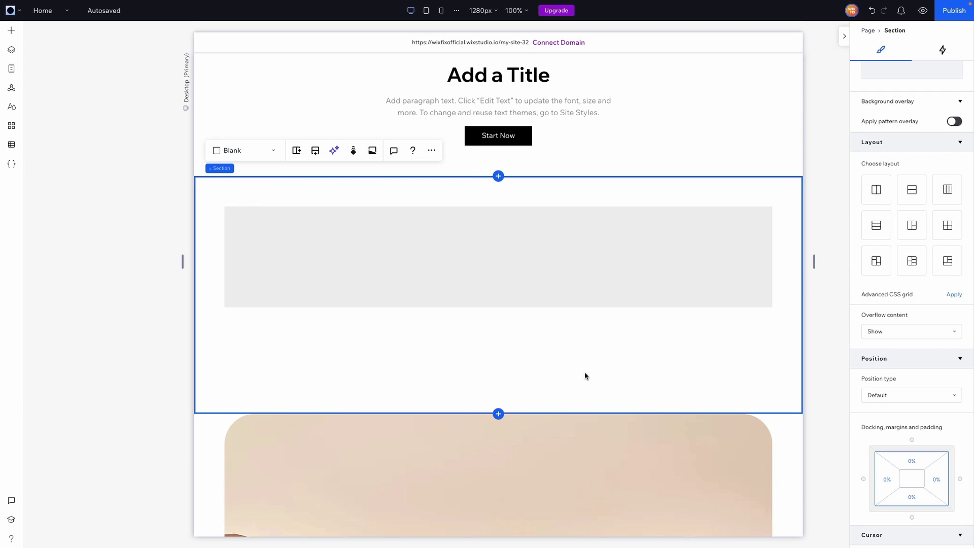
left_click(574, 280)
left_click_drag(498, 307, 498, 368)
left_click(797, 327)
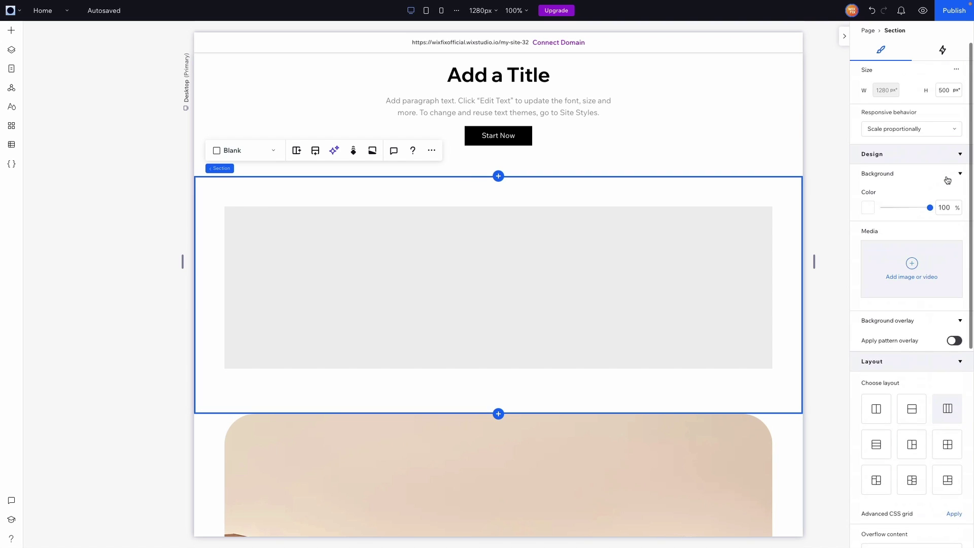
left_click(949, 92)
key("Return")
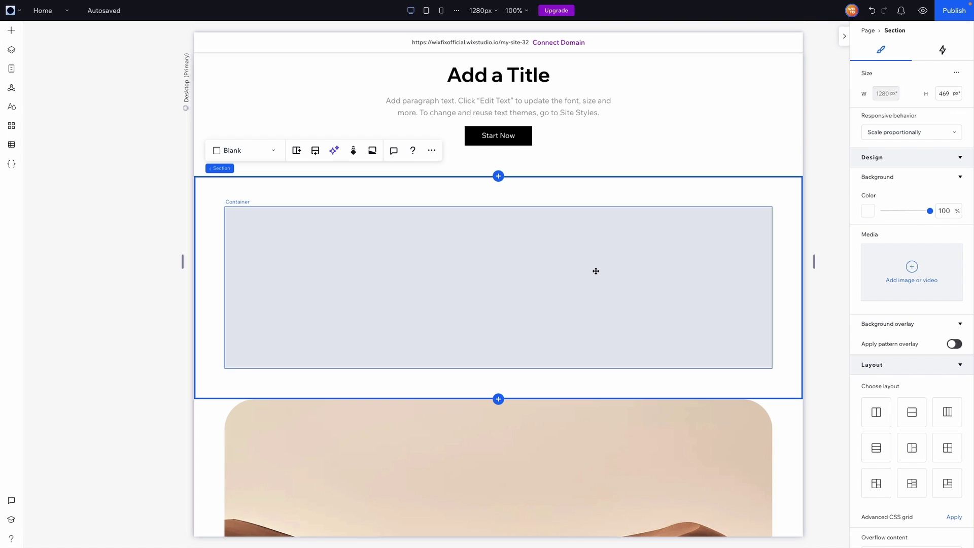
left_click(595, 270)
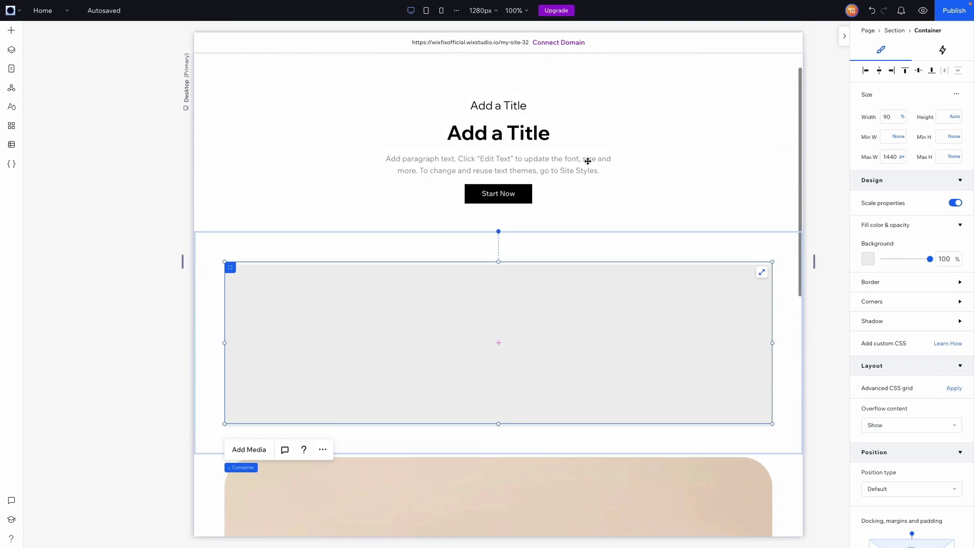
Paste a copy of the hero's title stack into the grey container and check it wider
left_click(508, 129)
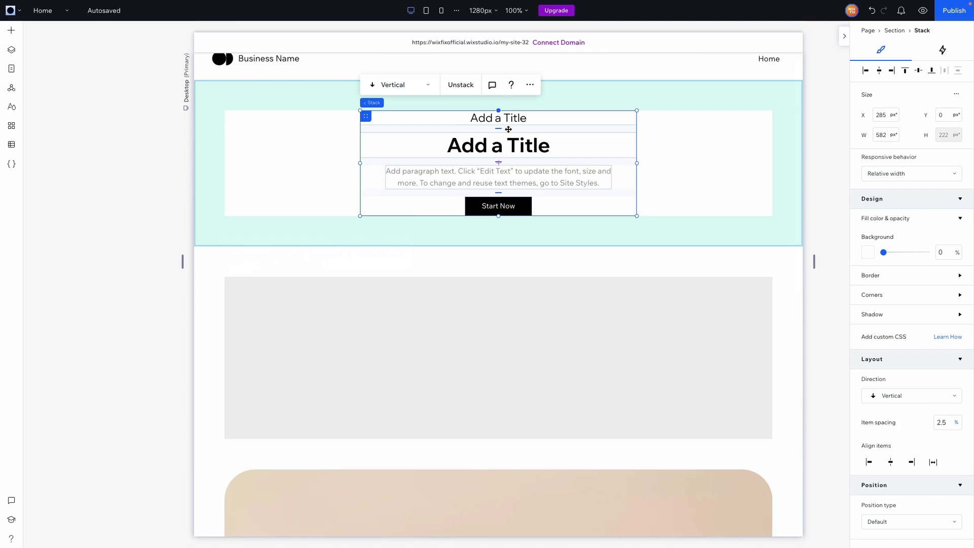
left_click(498, 310)
key("ctrl+v")
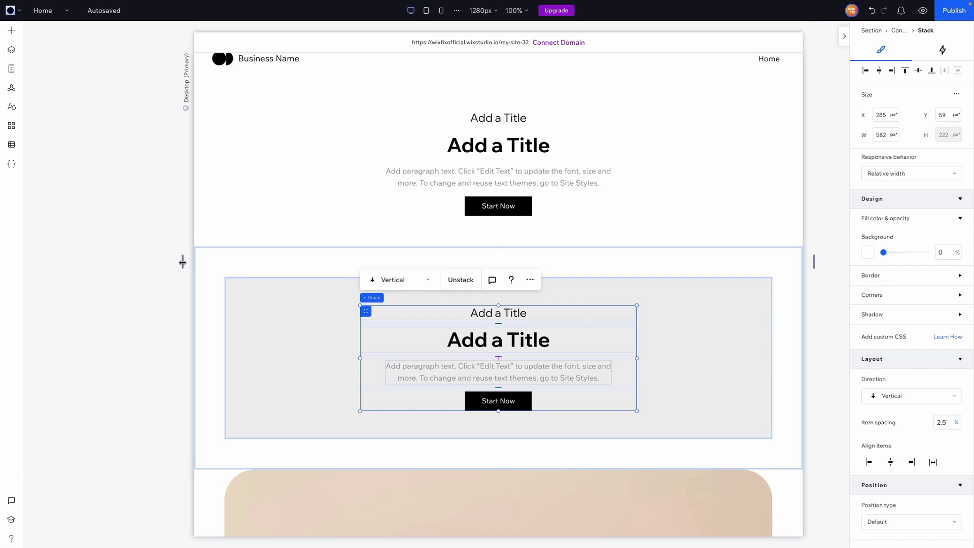
left_click_drag(182, 261, 28, 262)
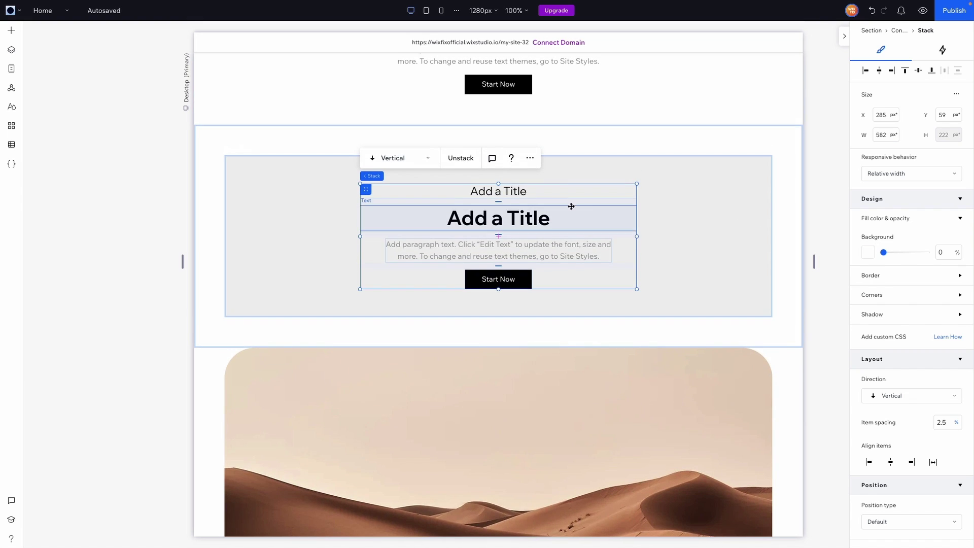
left_click(492, 192)
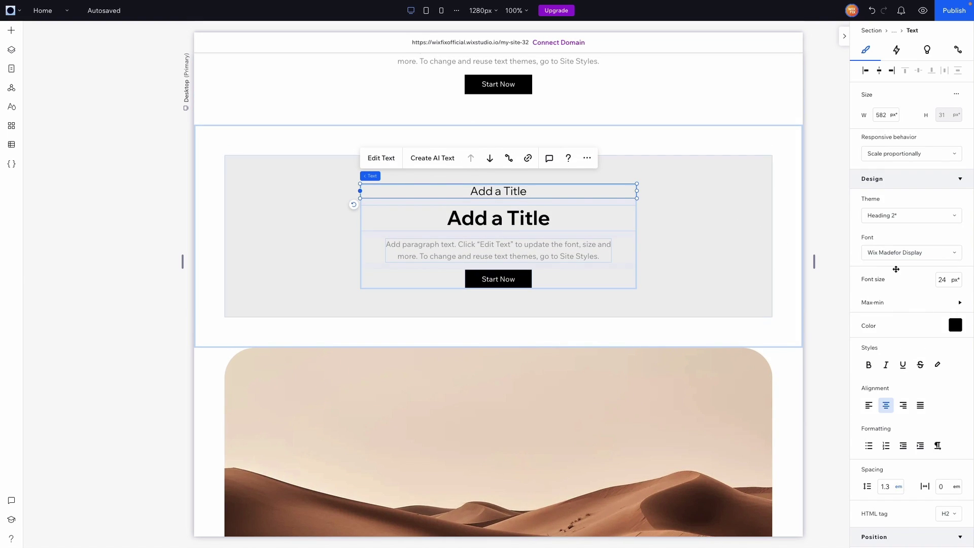
Give the small title, large heading and paragraph max-min font sizes of 32/16, 64/24 and 24/13 px
left_click(882, 304)
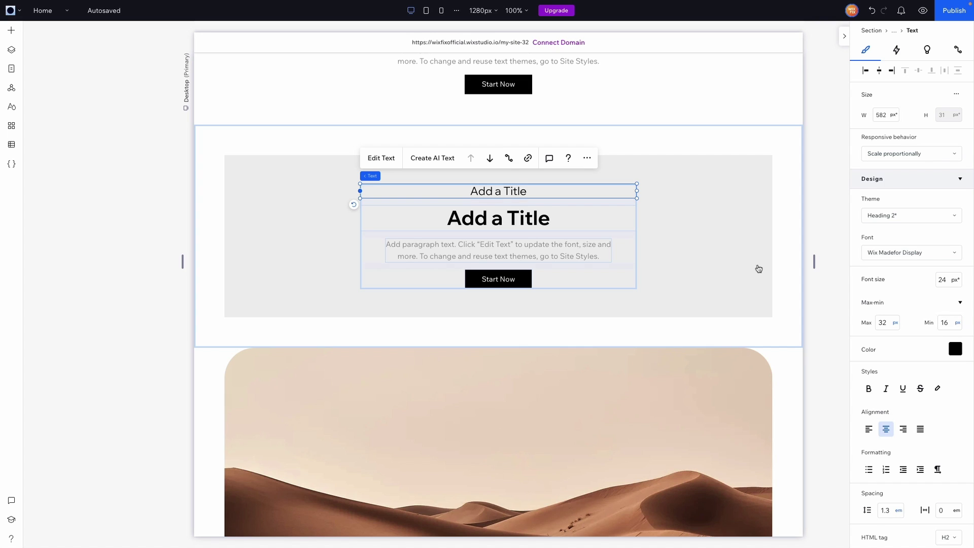
left_click(518, 218)
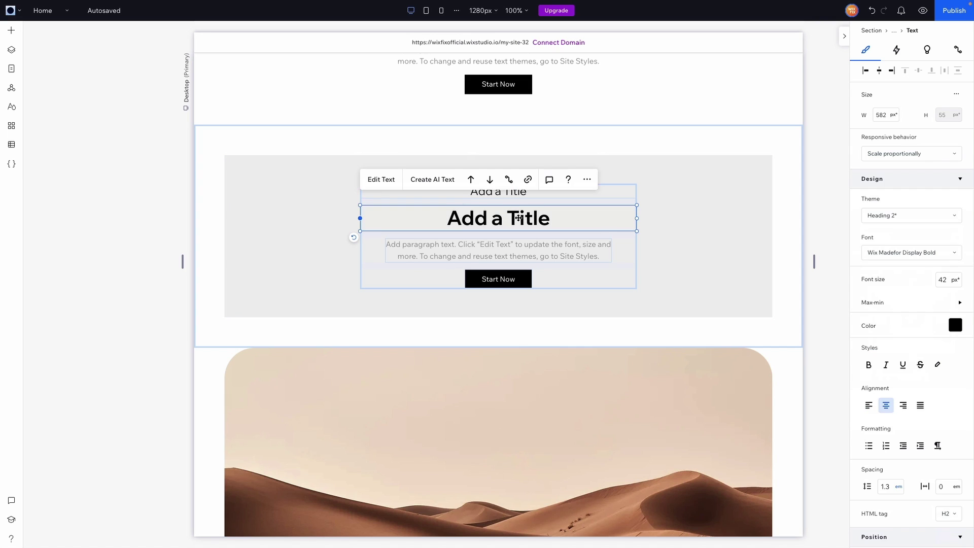
left_click(889, 303)
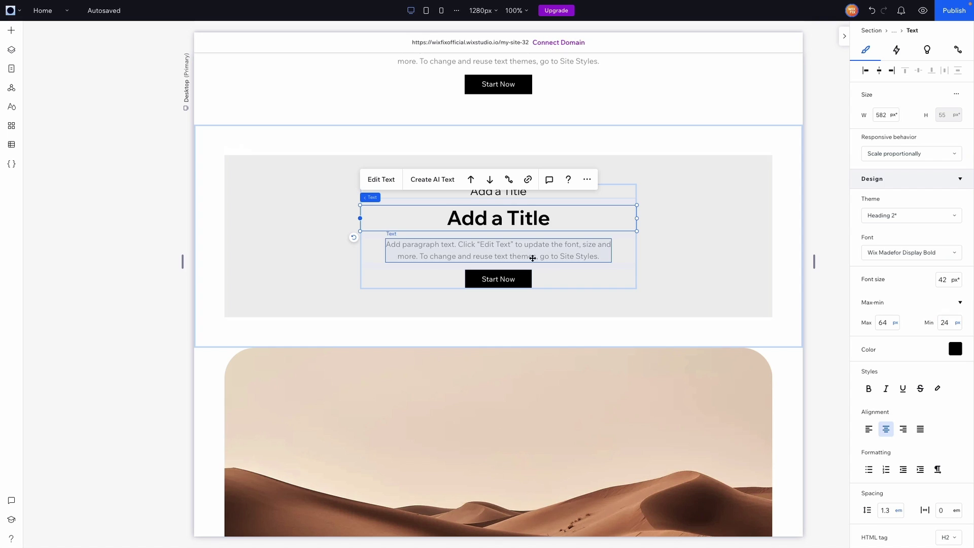
left_click(528, 257)
left_click(879, 302)
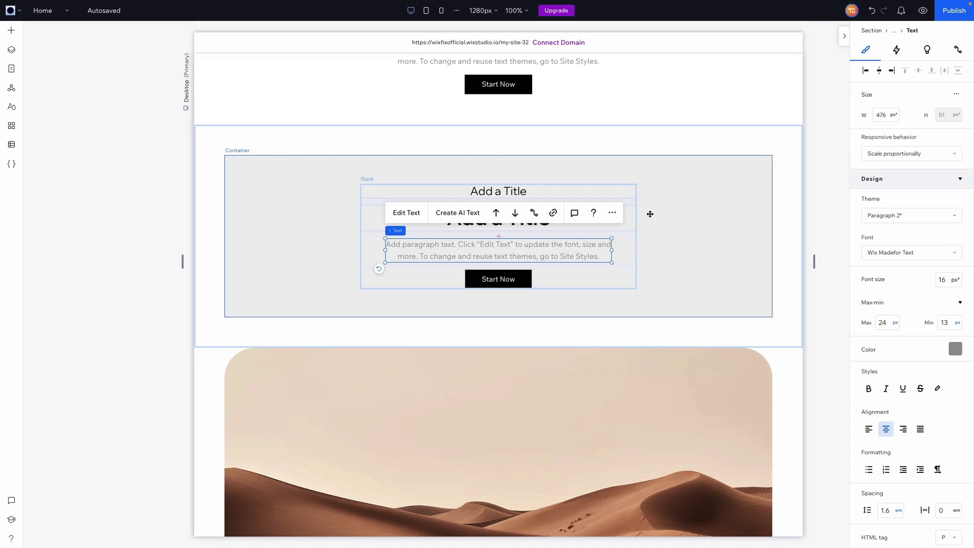
key("shift+Tab")
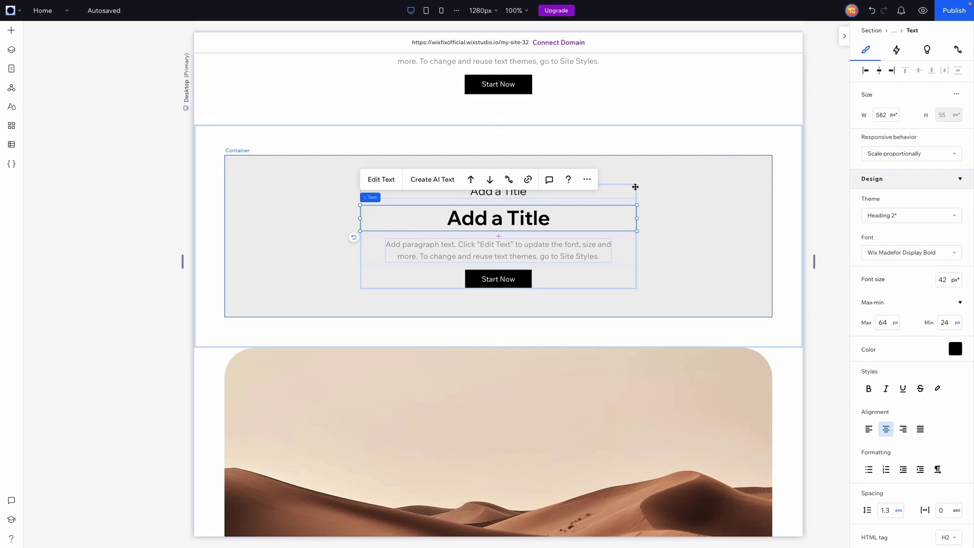
key("shift+Tab")
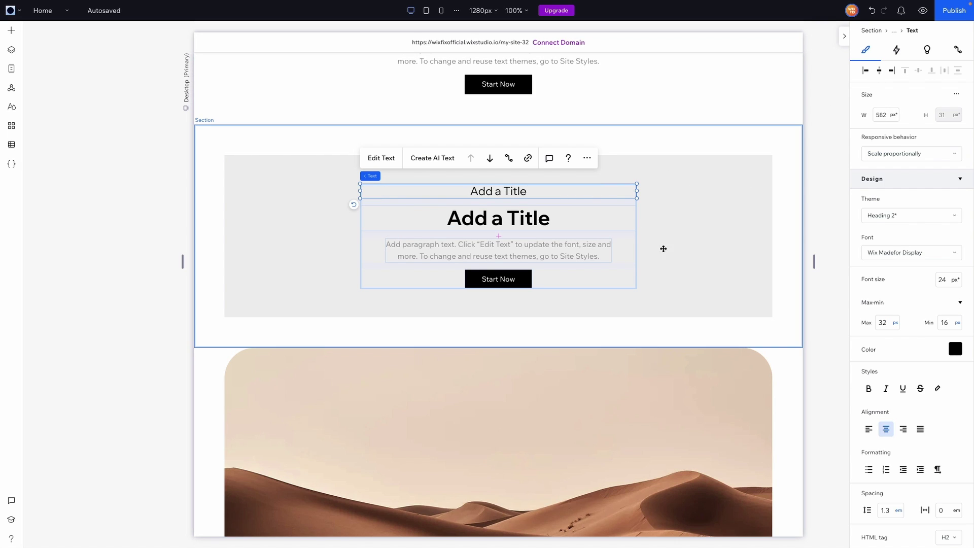
Set the copied Start Now button's left margin to 0% and check it at larger widths
left_click(500, 280)
left_click(879, 70)
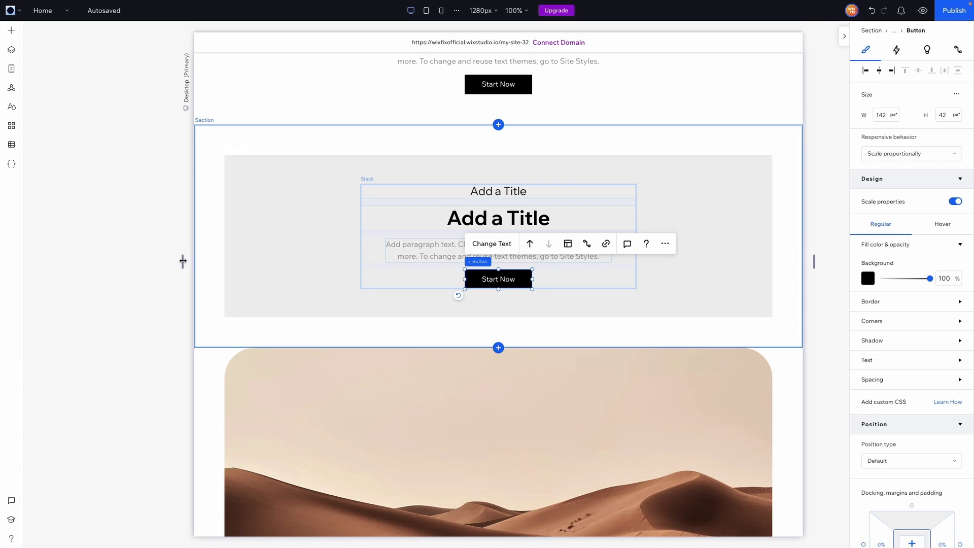
left_click_drag(182, 261, 29, 261)
left_click(497, 294)
scroll(493, 216, "up", 2)
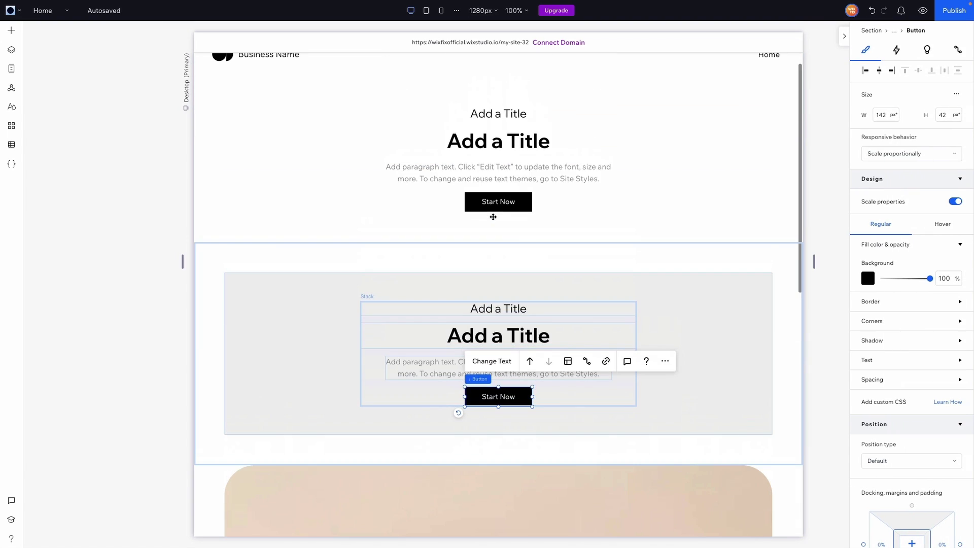
scroll(599, 263, "down", 2)
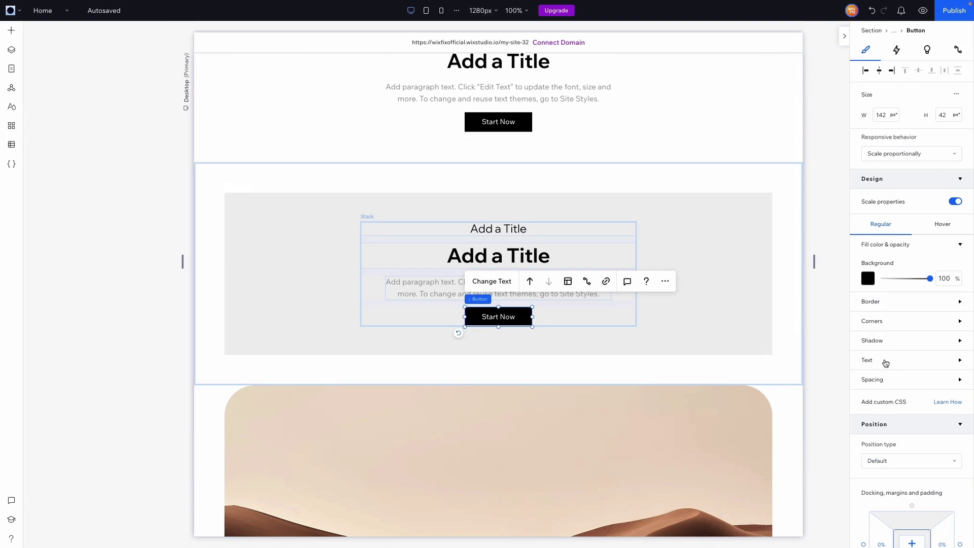
left_click(885, 361)
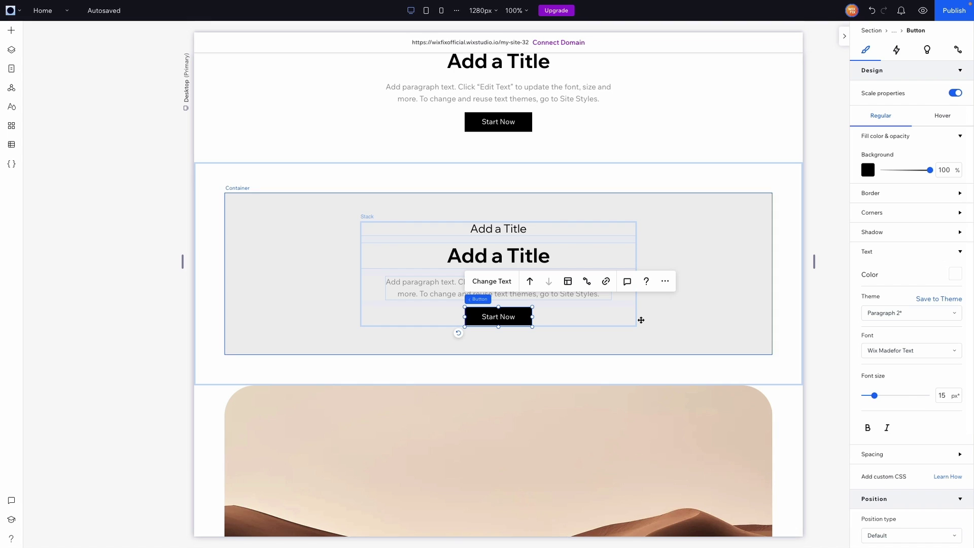
Start adding a new 1440 breakpoint in the page's breakpoint settings
left_click(457, 12)
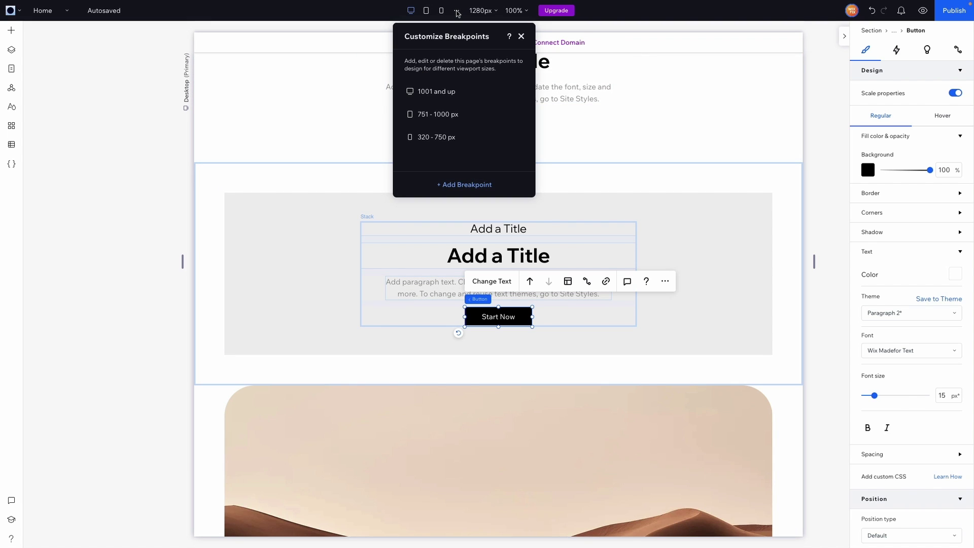
left_click(461, 185)
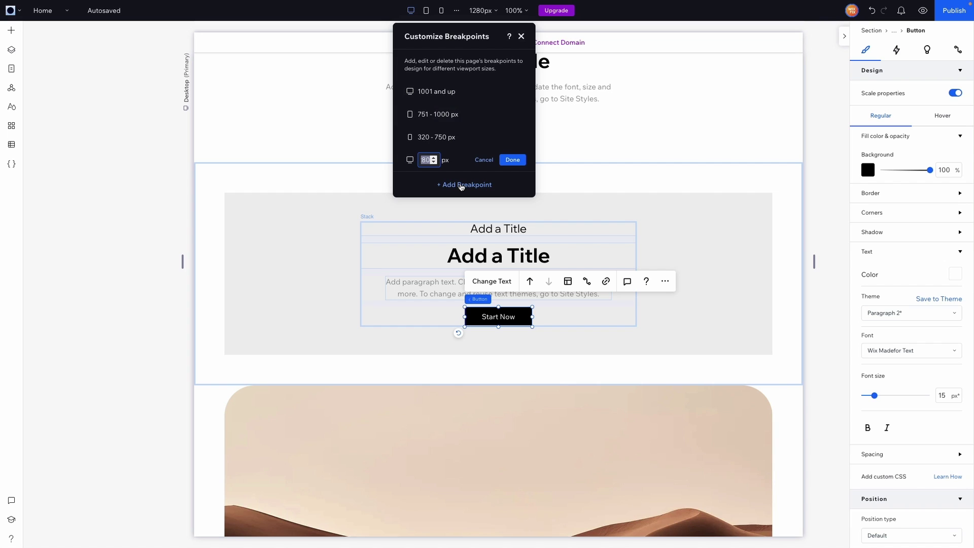
type("14")
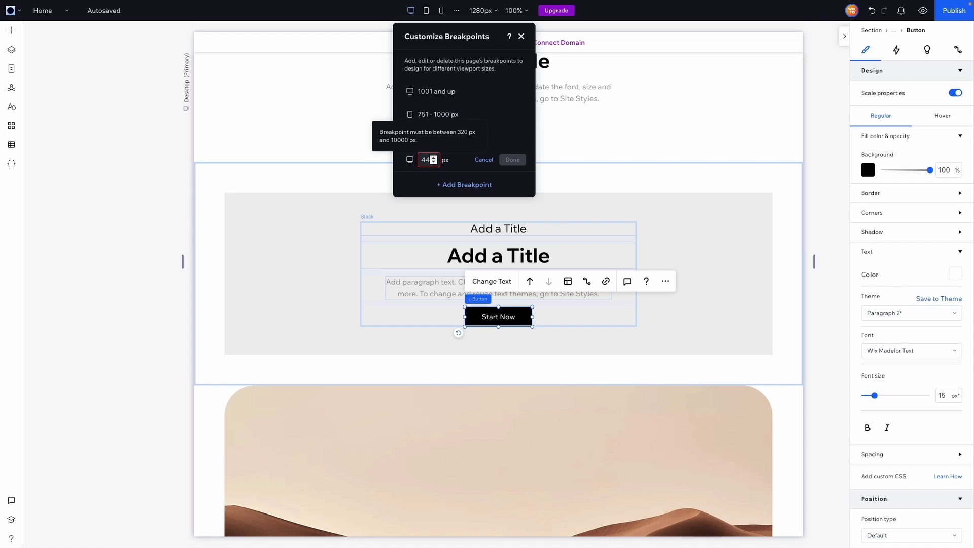
type("0")
Confirm the 1441+ breakpoint, make the Start Now button Fixed there, and widen to test
left_click(512, 160)
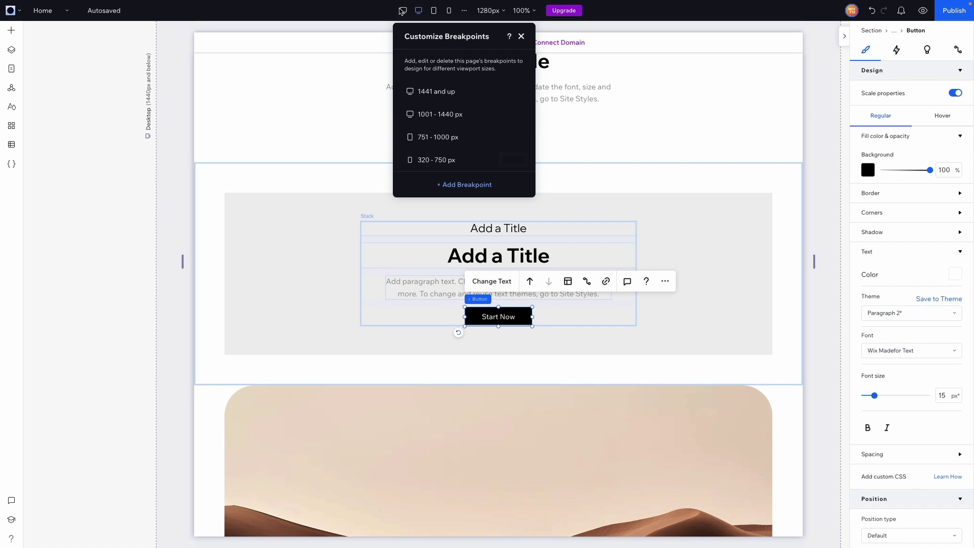
left_click(405, 11)
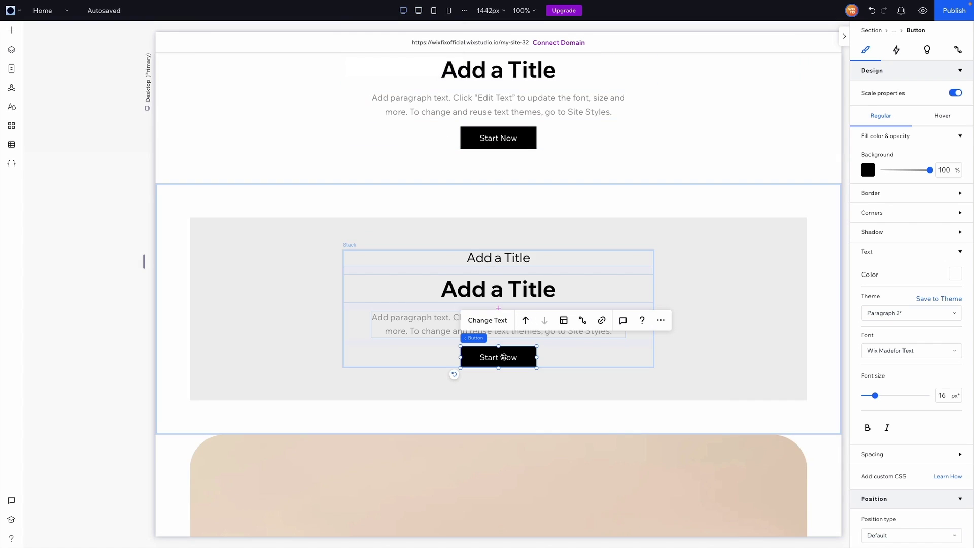
left_click(954, 94)
left_click(910, 153)
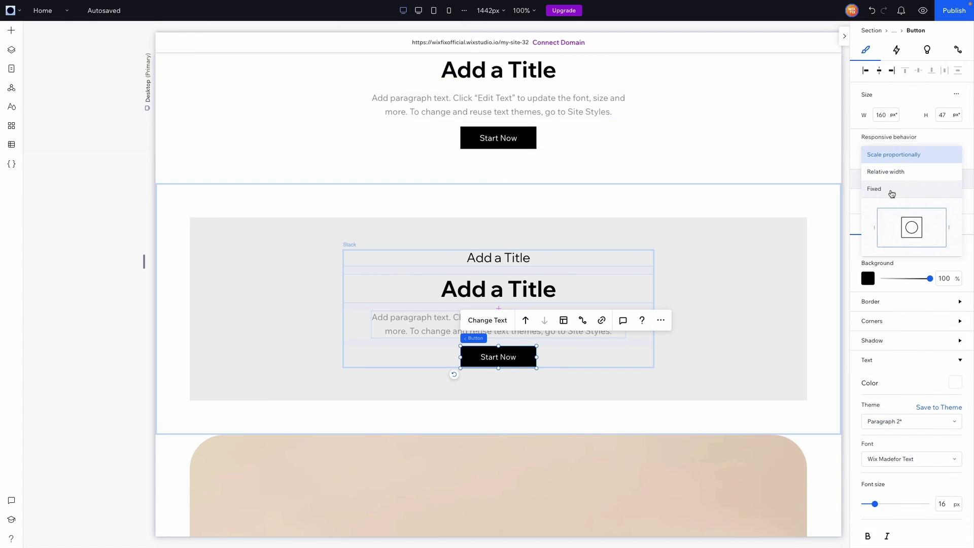
left_click(890, 190)
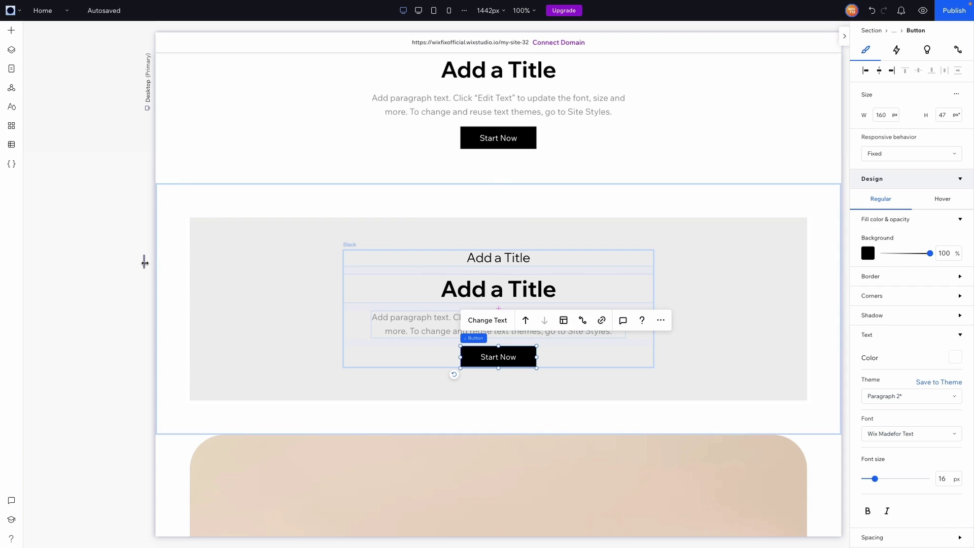
left_click_drag(145, 261, 30, 259)
Set the grey container's background opacity to 0 and check the 1280, tablet and mobile views
left_click(324, 213)
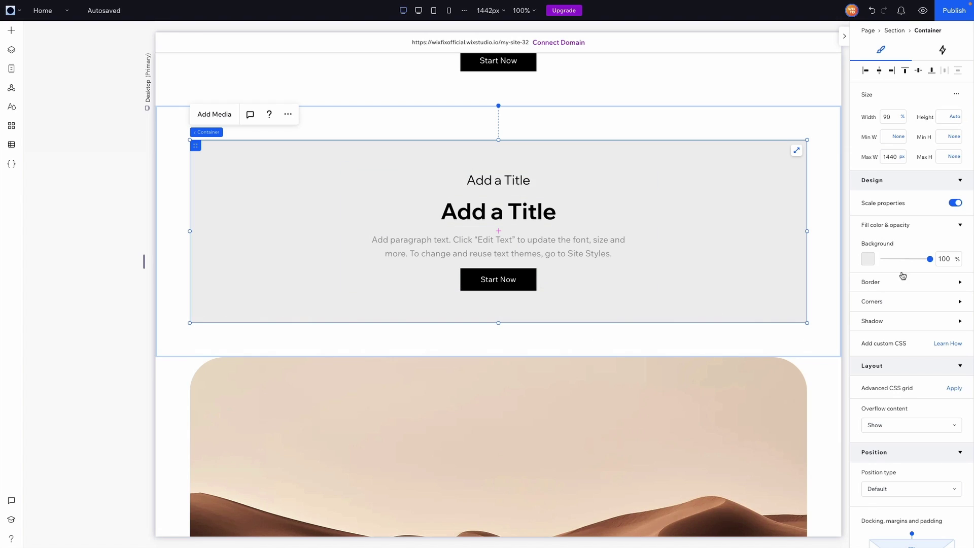
double_click(945, 260)
type("0")
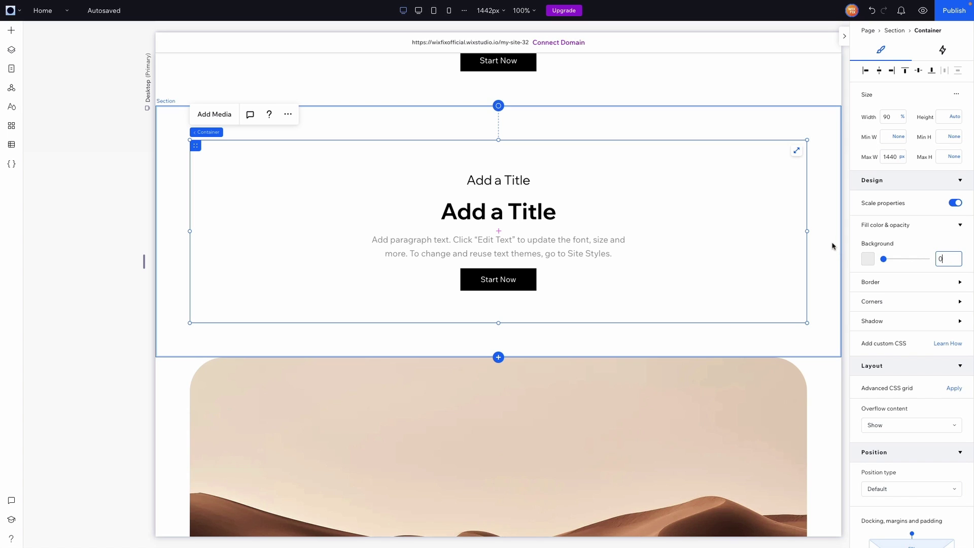
left_click(419, 11)
left_click(434, 11)
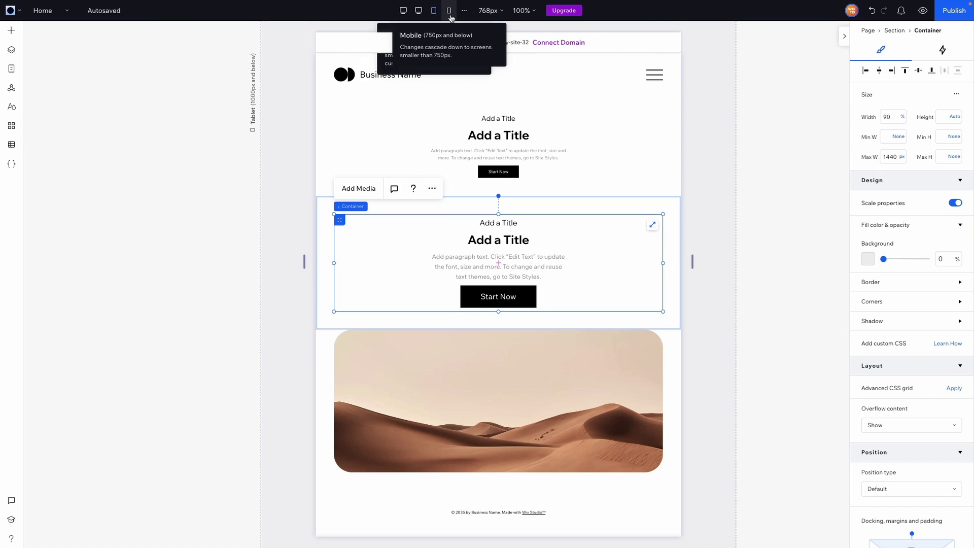
left_click(449, 10)
left_click(417, 10)
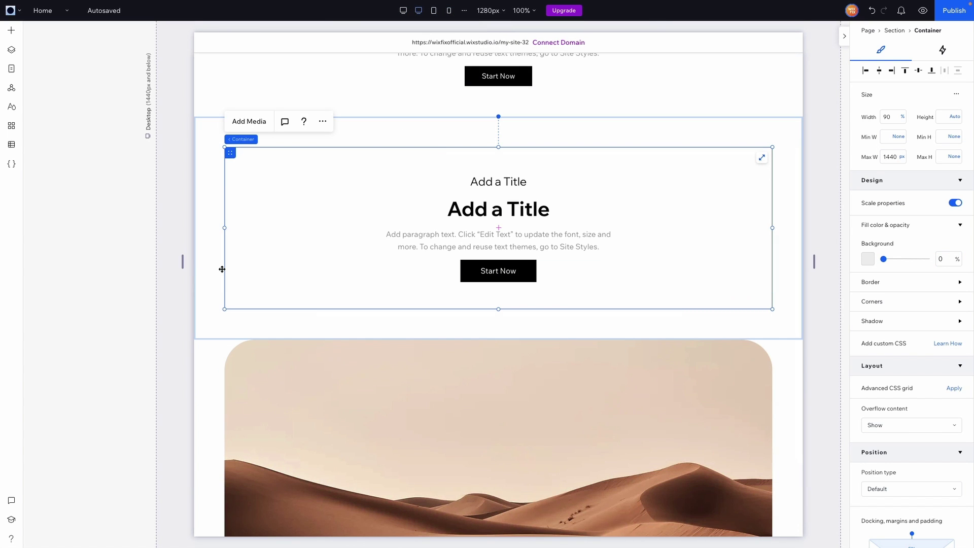
Delete the extra cyan top section
left_click(217, 109)
scroll(222, 99, "up", 3)
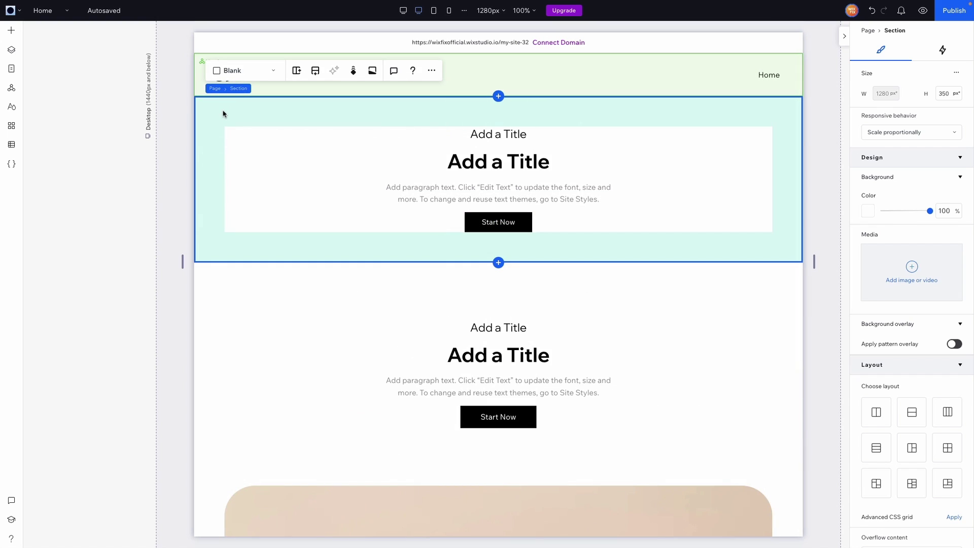
key("Delete")
Shorten the content container's height, then check the image section at a wider width
left_click(788, 214)
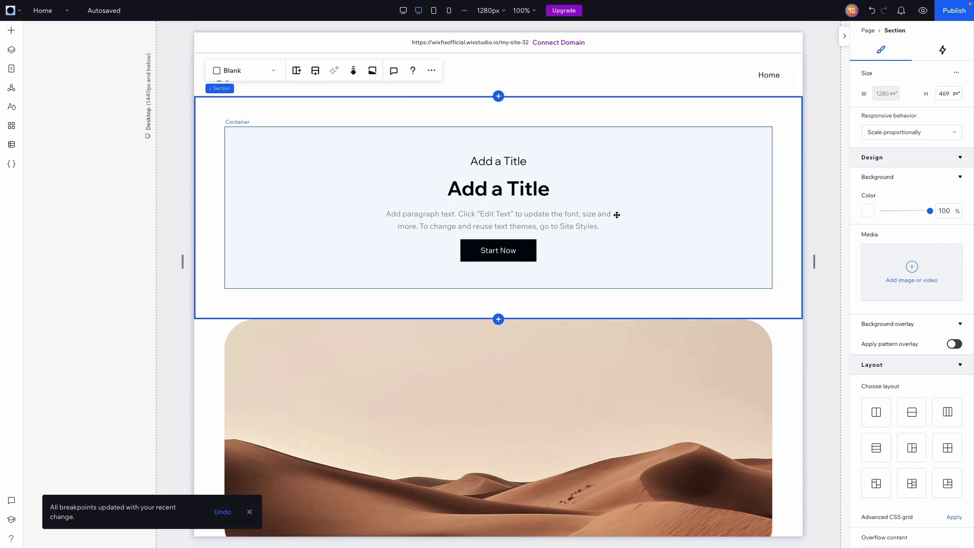
left_click(737, 211)
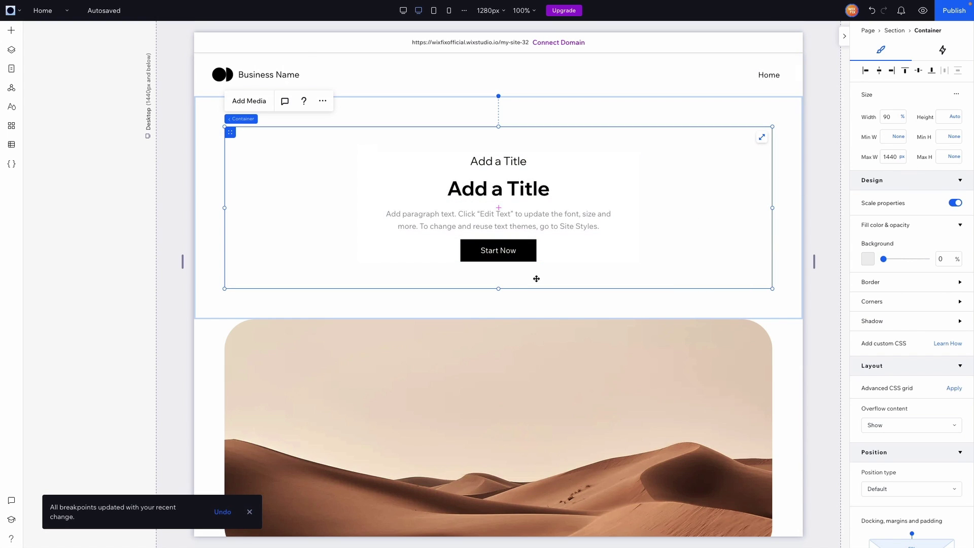
left_click_drag(497, 288, 497, 213)
left_click(817, 198)
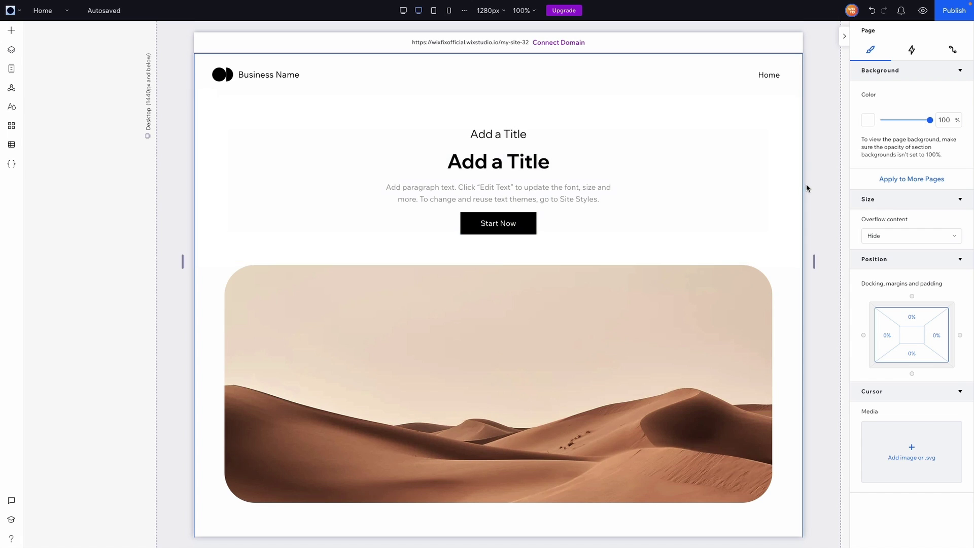
left_click(786, 298)
left_click_drag(815, 257, 860, 281)
Turn on advanced sizing for the desert image and set it to 100% width and height
left_click(431, 287)
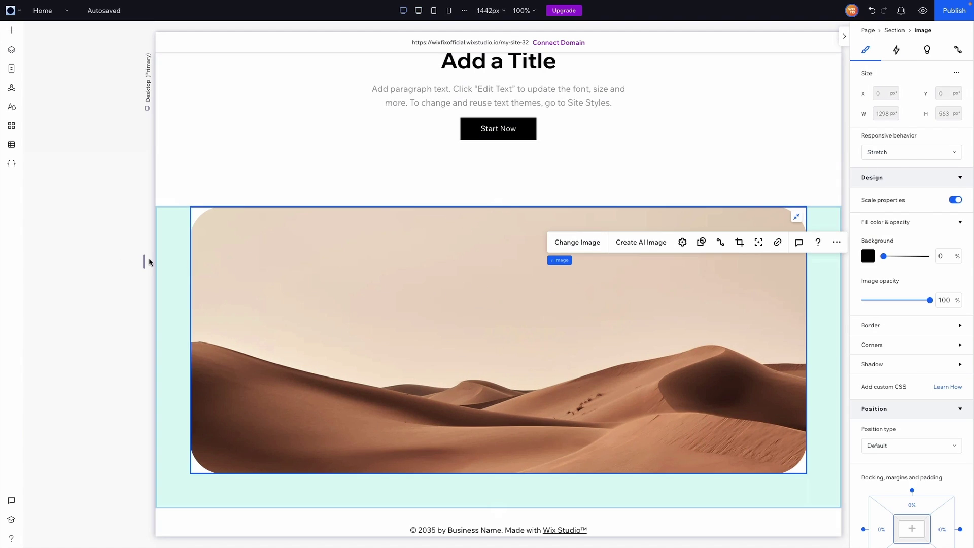
left_click(956, 74)
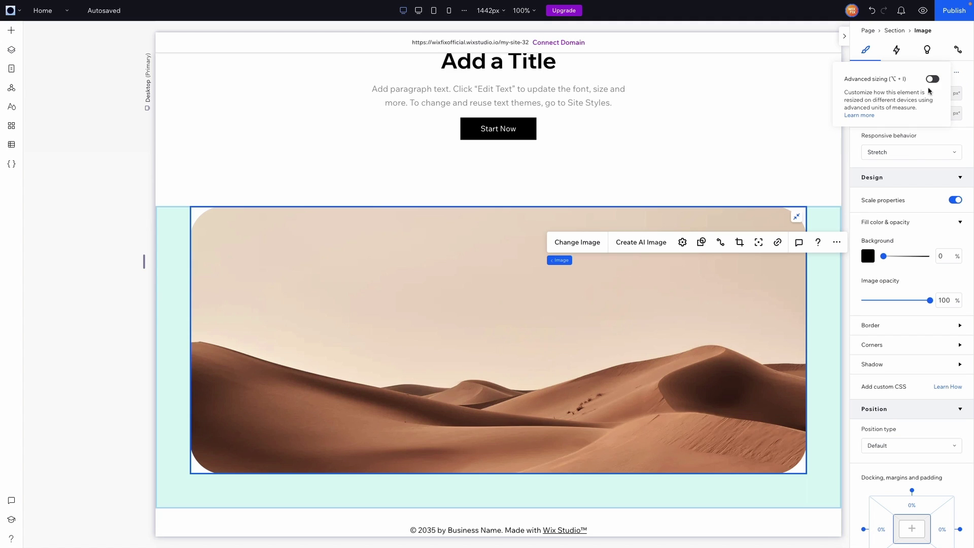
left_click(930, 79)
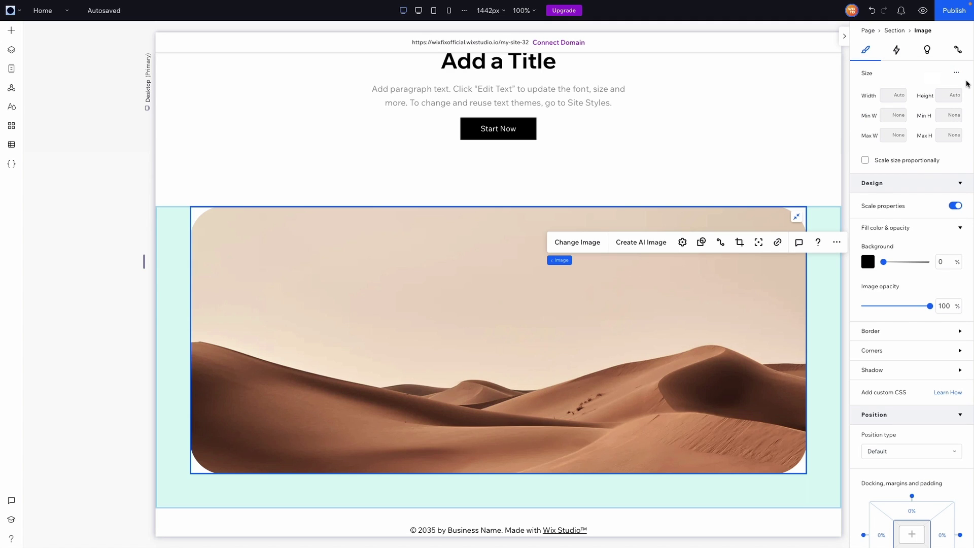
left_click(796, 217)
left_click(895, 119)
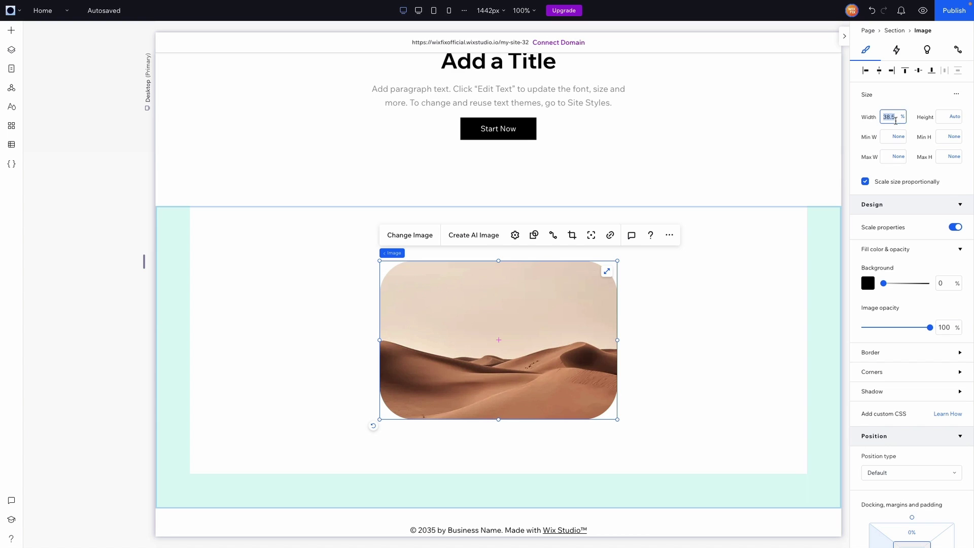
key("Return")
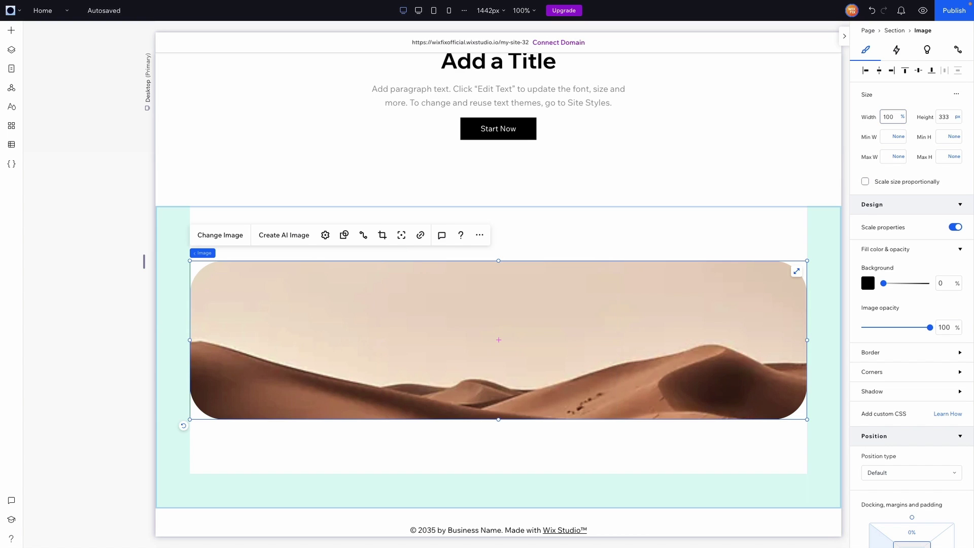
left_click(939, 118)
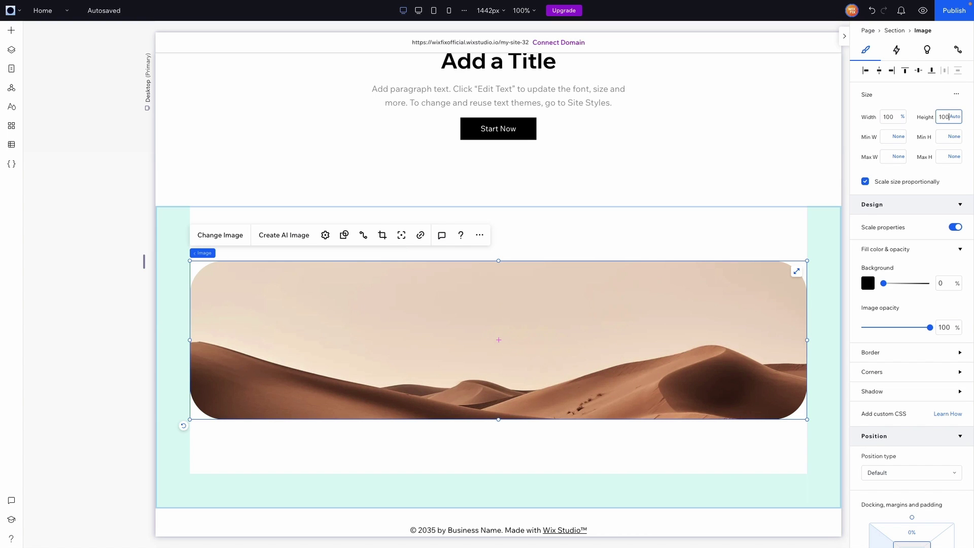
type("100")
key("Return")
Cap the image at 1440 px max width and 500 px max height, aligned top
left_click(887, 158)
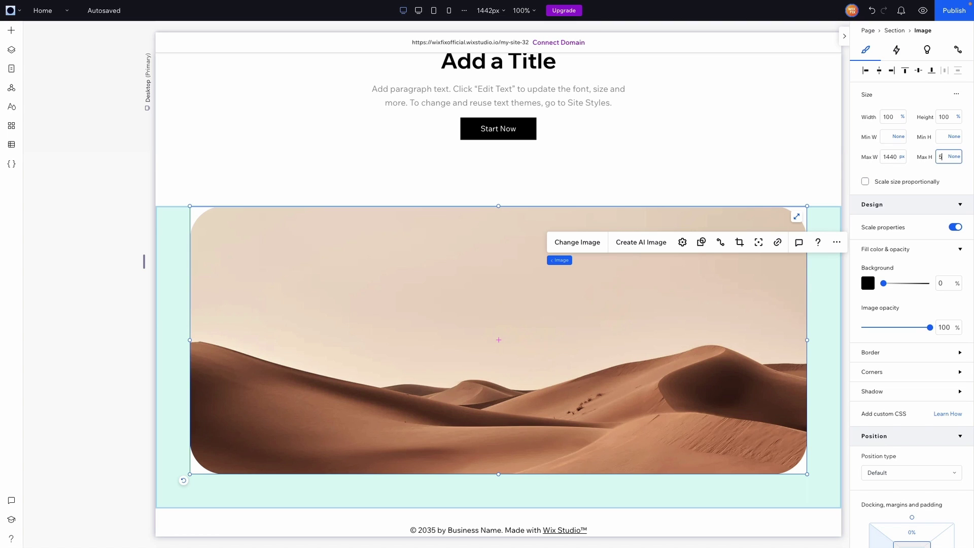
left_click(951, 157)
type("500")
key("Return")
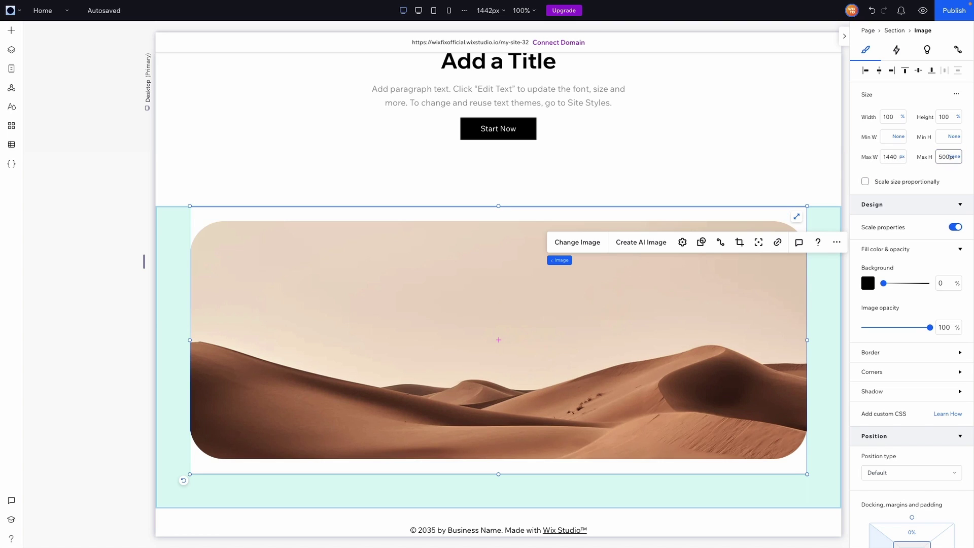
left_click(904, 74)
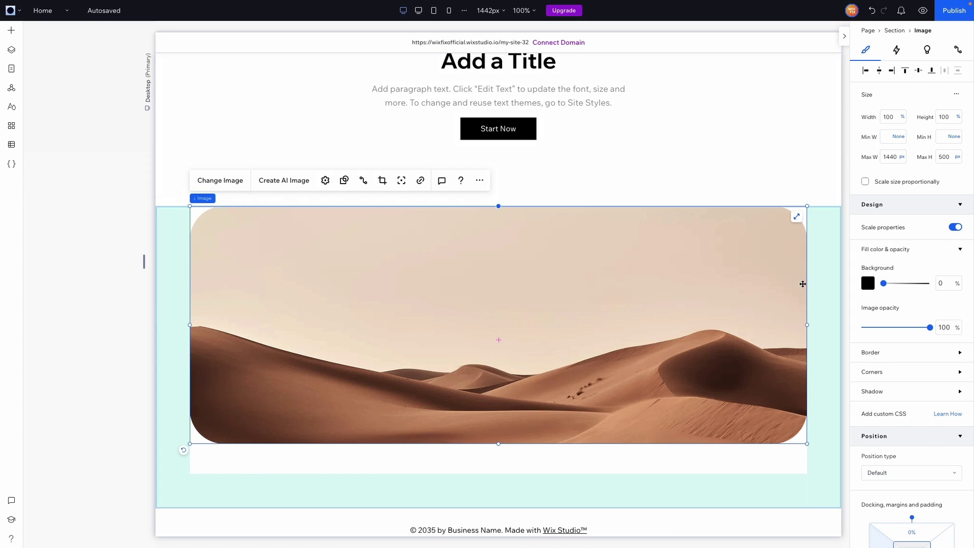
Trim the desert-image section to about 572 px tall and widen the canvas to check
left_click(829, 272)
scroll(457, 456, "down", 1)
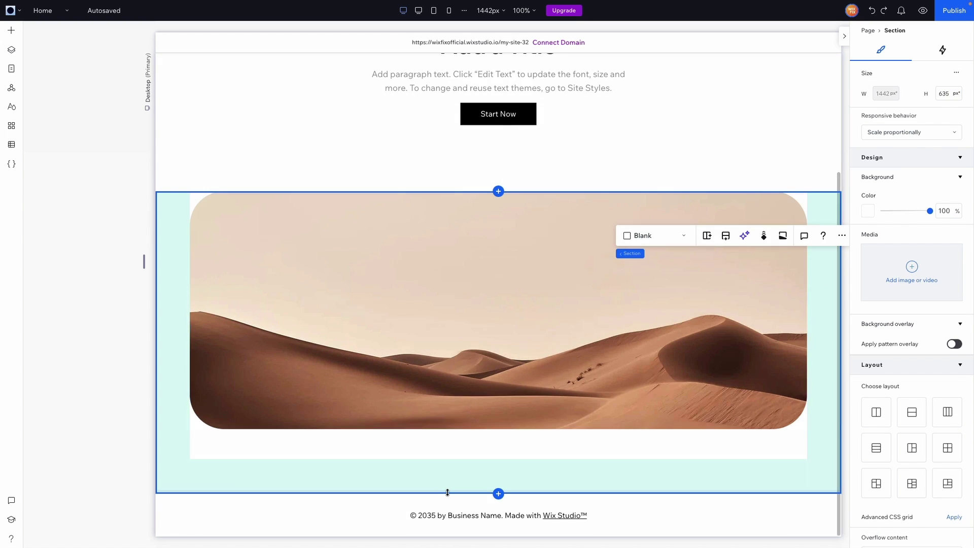
left_click_drag(456, 491, 448, 463)
scroll(450, 461, "up", 2)
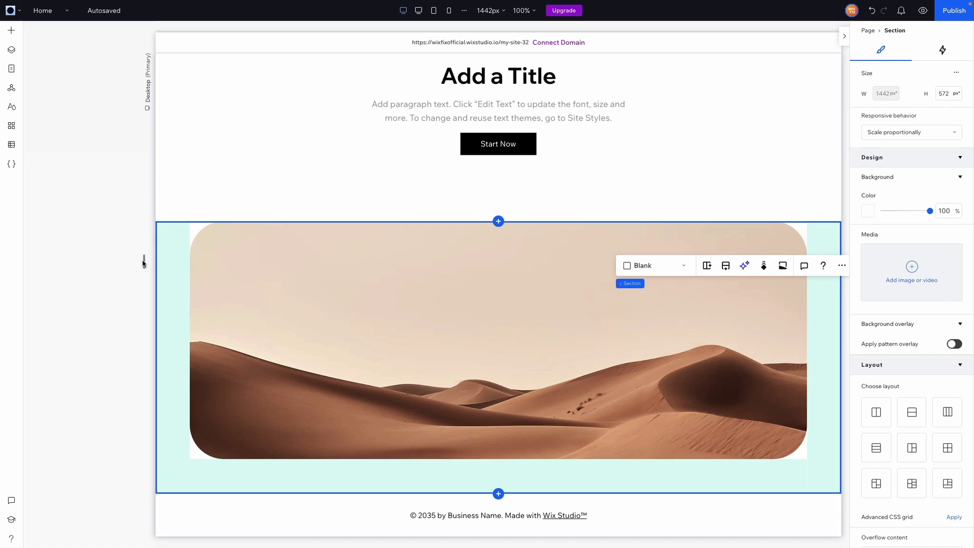
left_click_drag(143, 261, 28, 262)
At the 1280 px breakpoint, remove the image's max width, set height 100%, and narrow to check
left_click(419, 11)
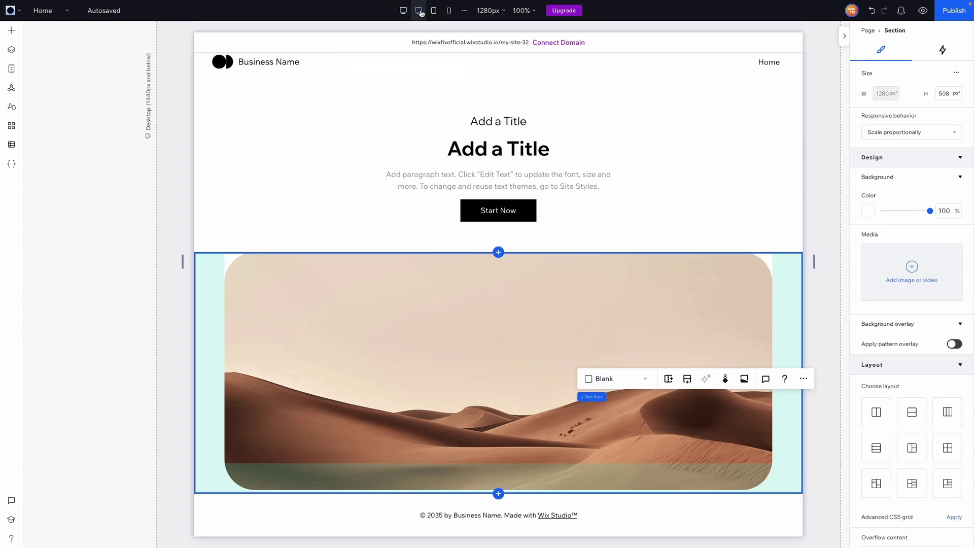
left_click(583, 318)
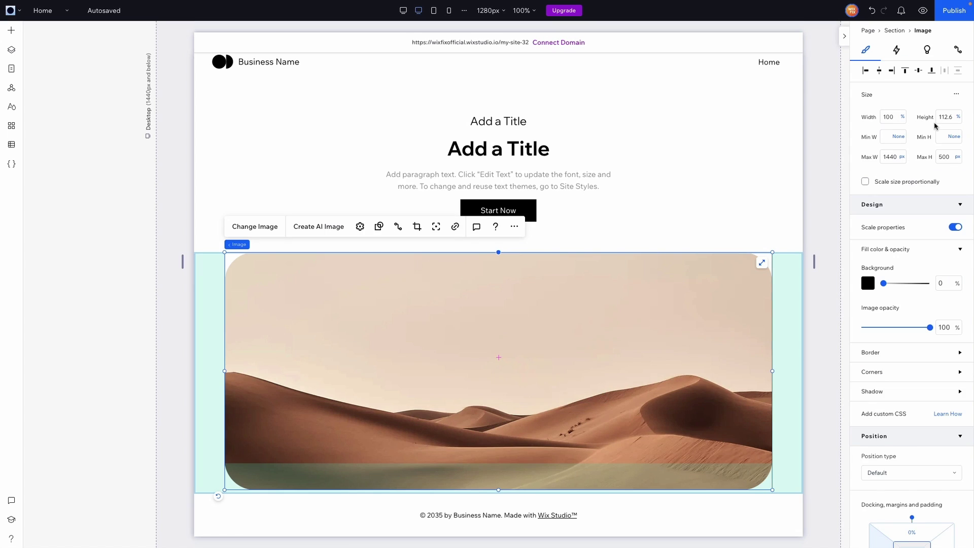
left_click(903, 162)
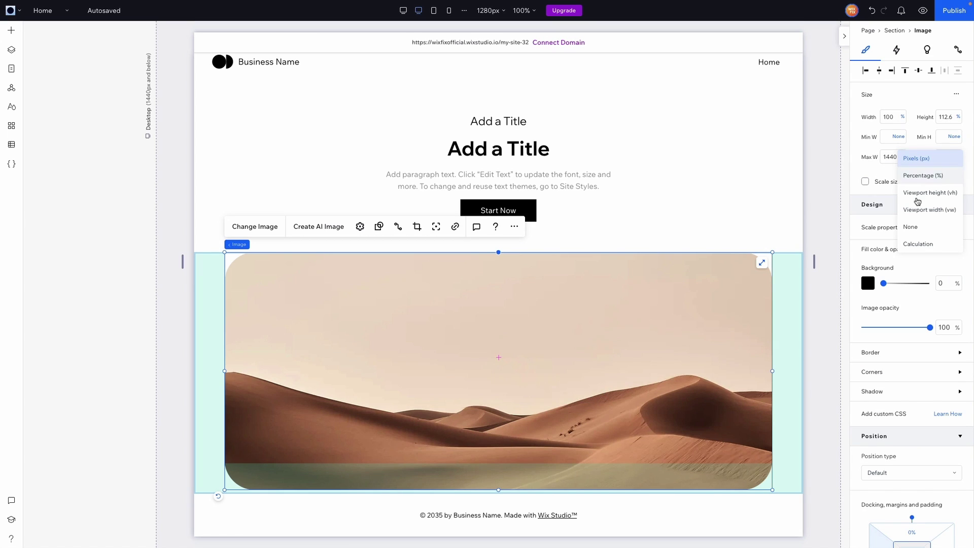
left_click(916, 228)
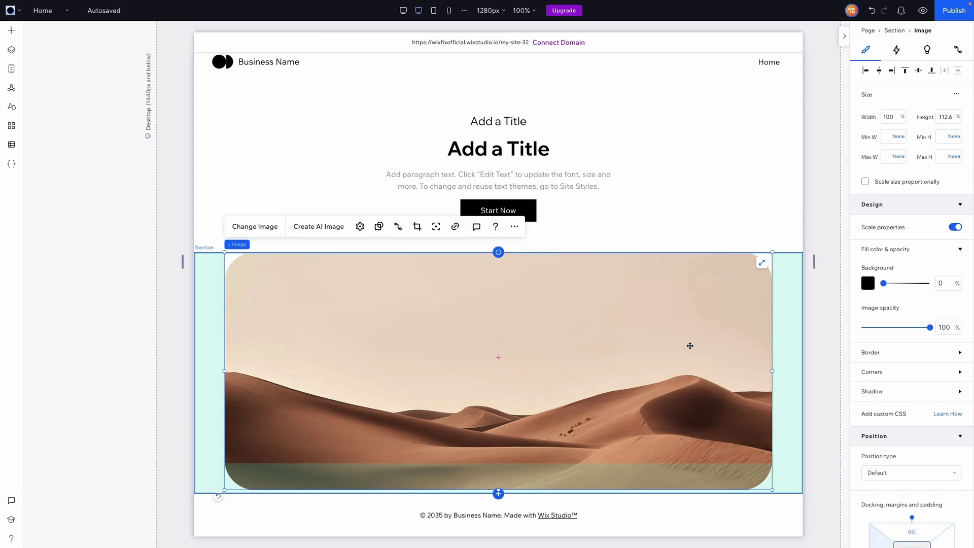
left_click(950, 117)
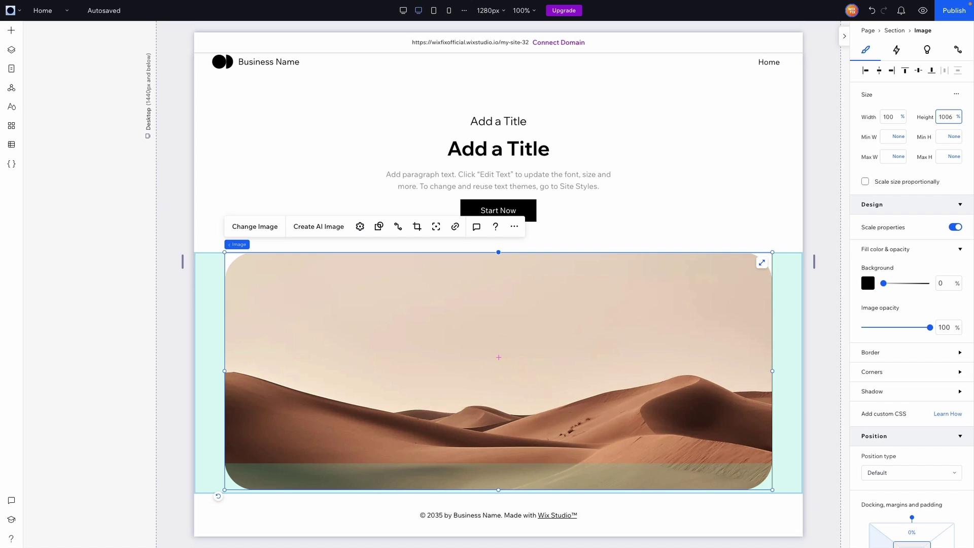
type("100")
key("Return")
left_click(819, 337)
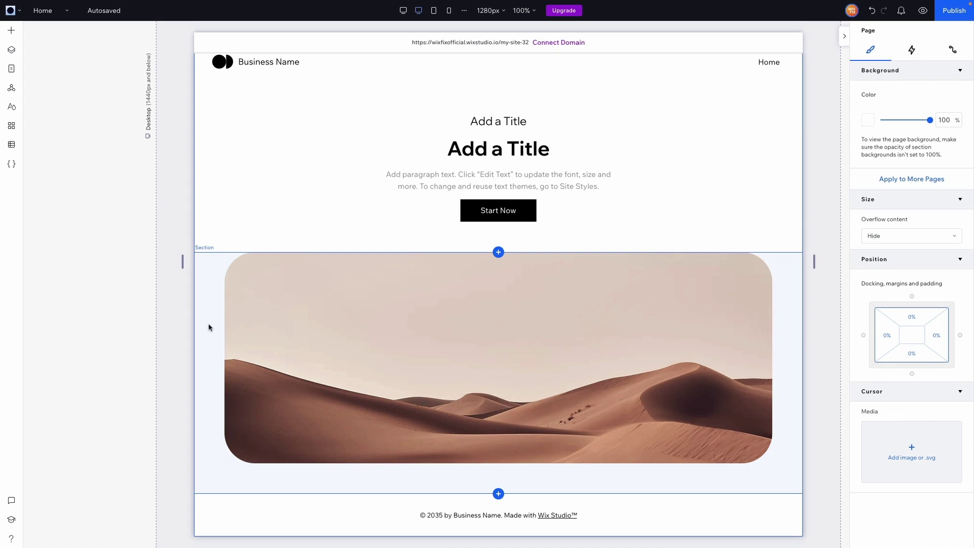
mouse_move(183, 263)
left_mouse_down()
mouse_move(136, 269)
mouse_move(276, 272)
mouse_move(131, 272)
mouse_move(266, 273)
mouse_move(182, 268)
left_mouse_up()
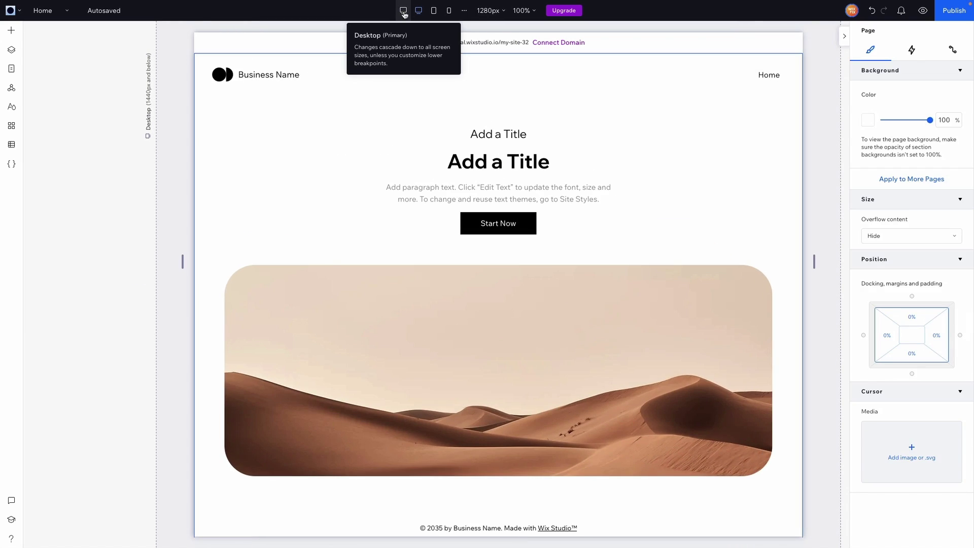
Return to the Desktop (Primary) breakpoint and widen the canvas preview to 1442 px
left_click(403, 10)
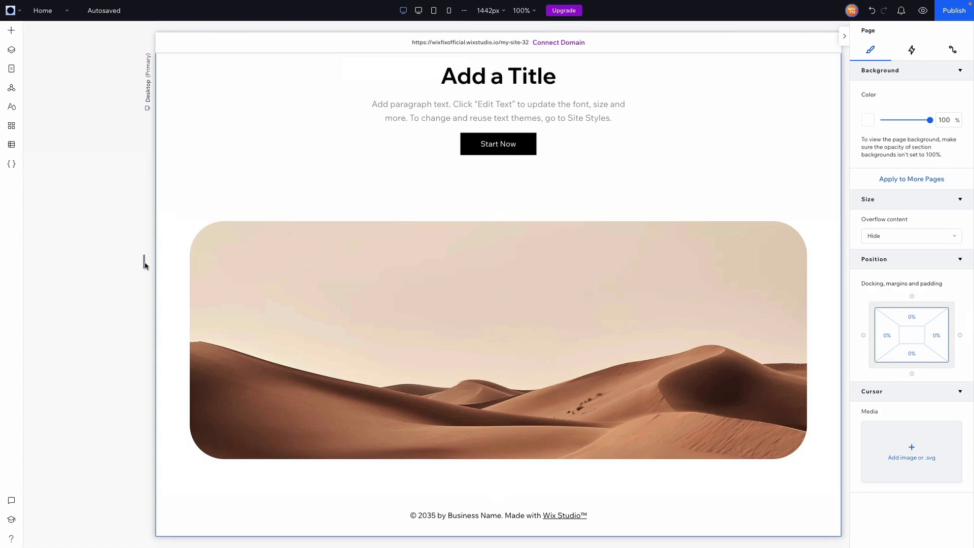
left_click_drag(144, 261, 22, 290)
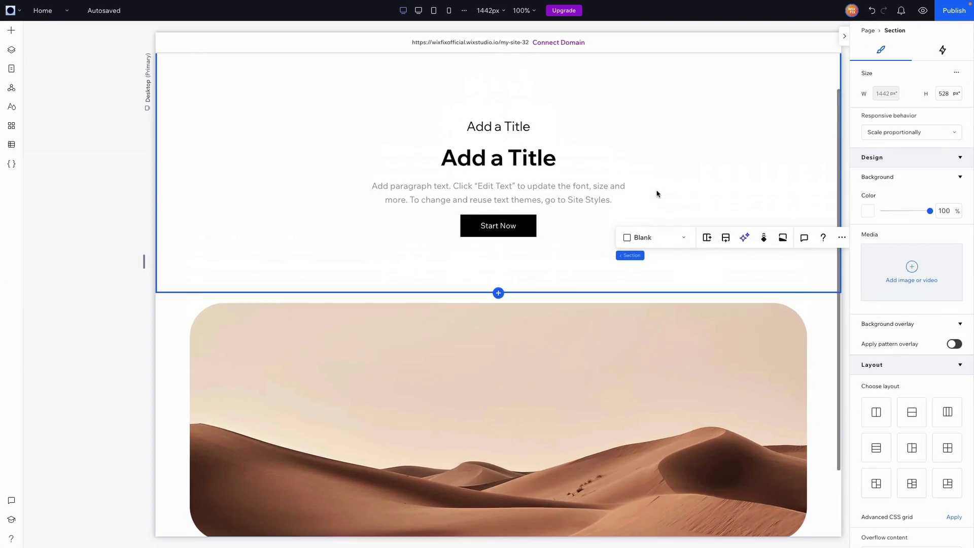